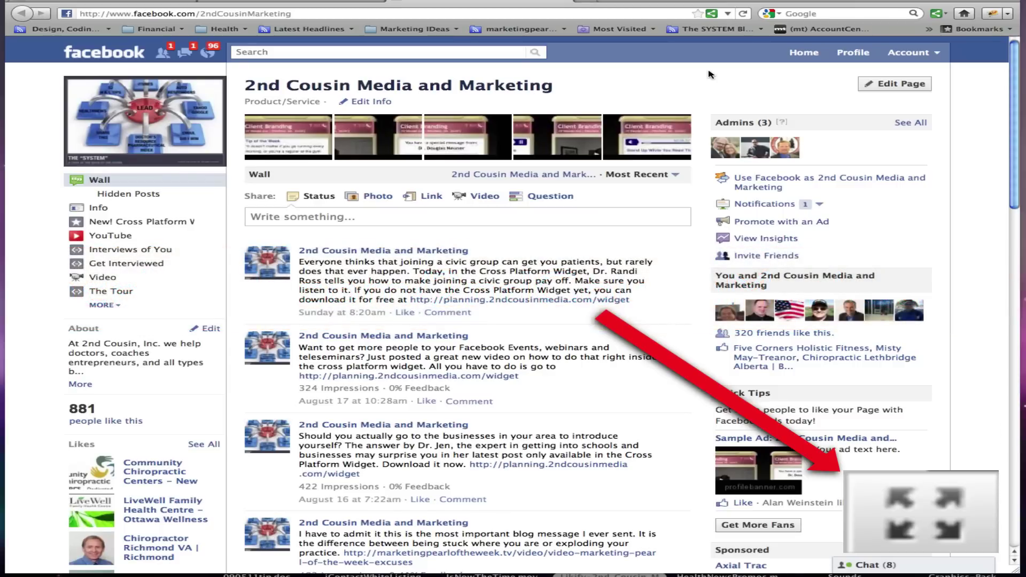
- Leave the 2nd Cousin Media and Marketing Facebook page and go to Likify
click(806, 56)
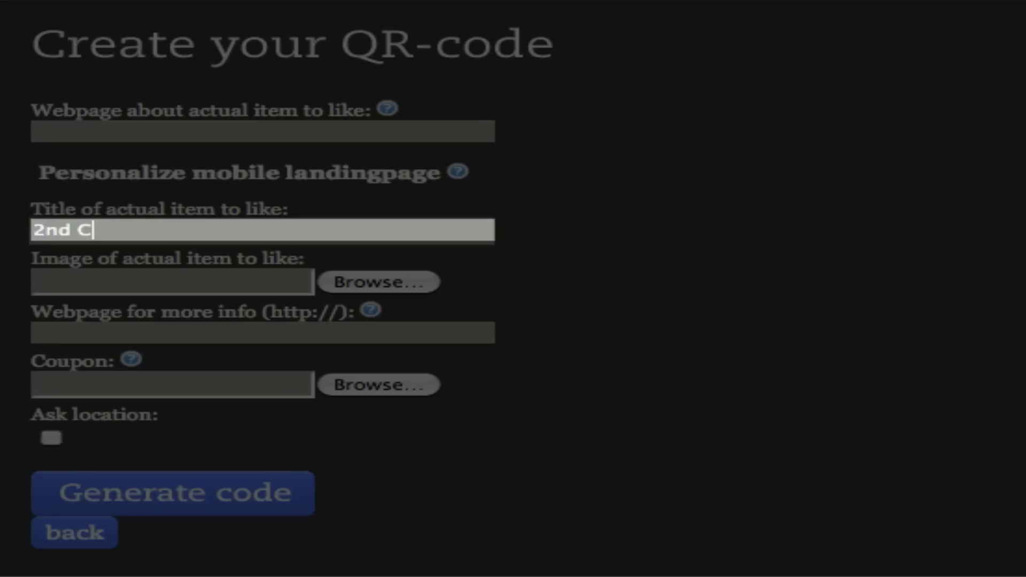
- Title the QR code '2nd Cousin Media & Marketing' and attach a landing-page image
text(ousin)
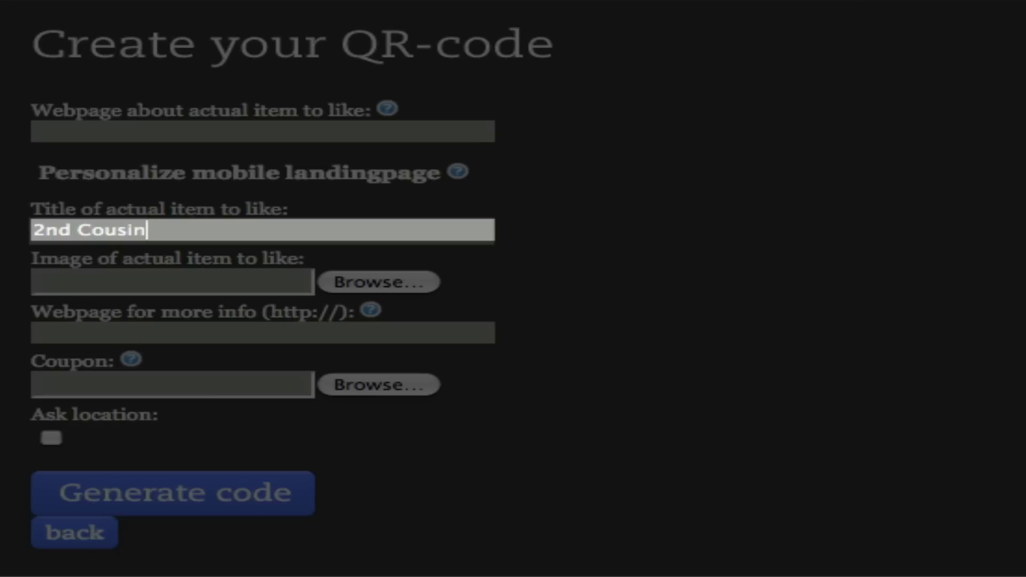
text( Me)
text(dia nd)
key(BackSpace)
key(BackSpace)
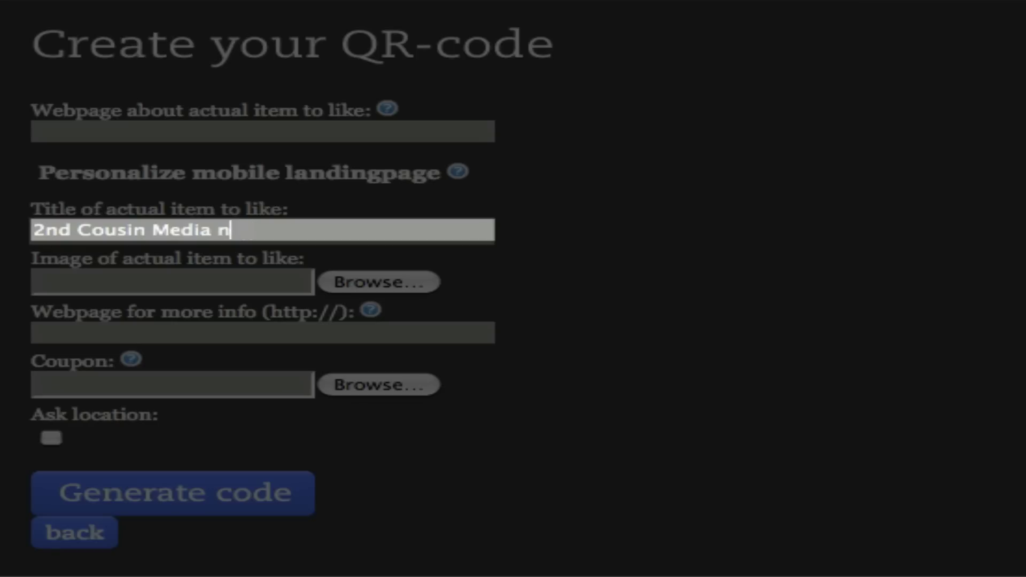
key(BackSpace)
key(BackSpace)
text(&)
text( M)
text(arketing)
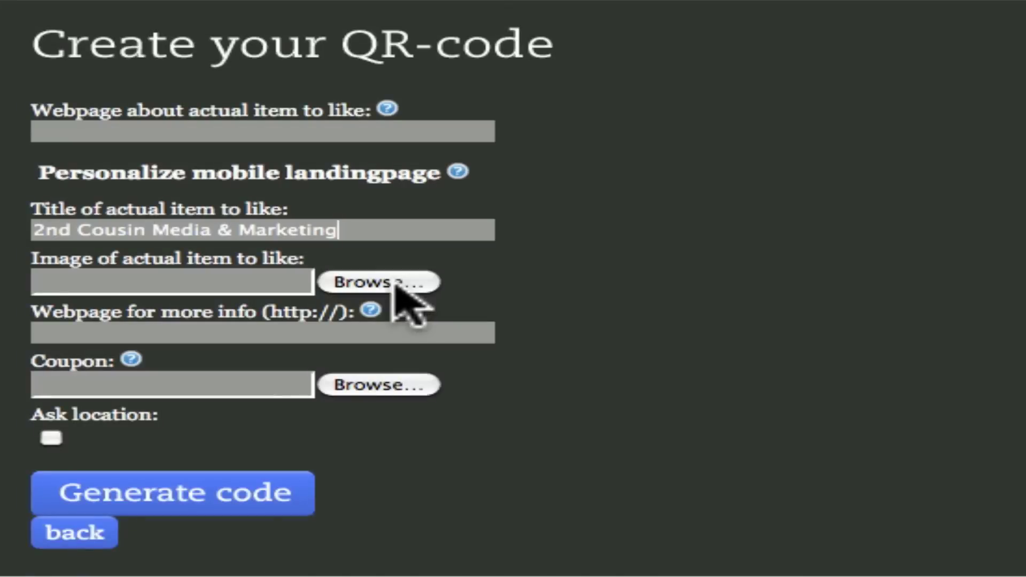
click(393, 282)
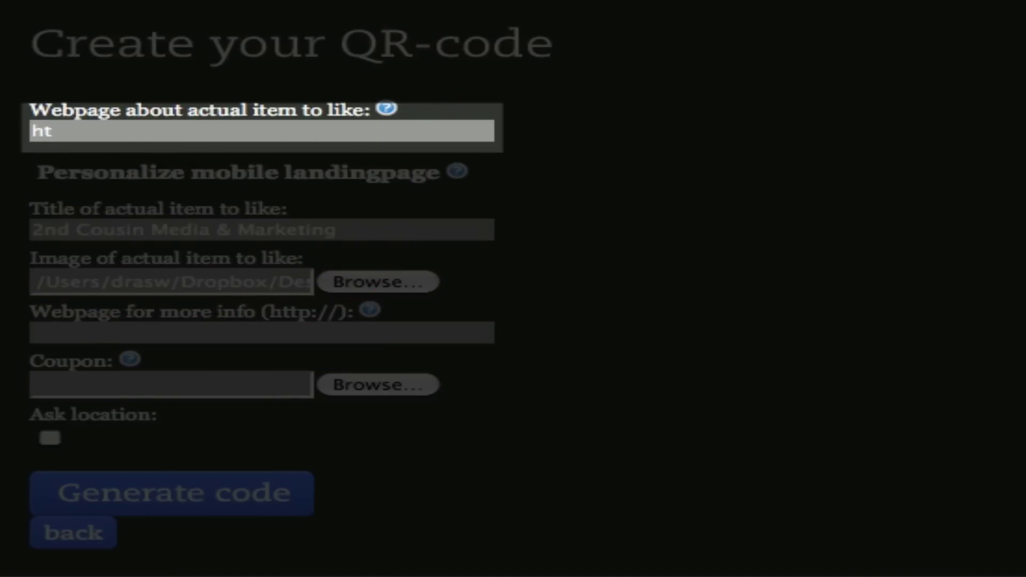
text(tp:)
text(//fa)
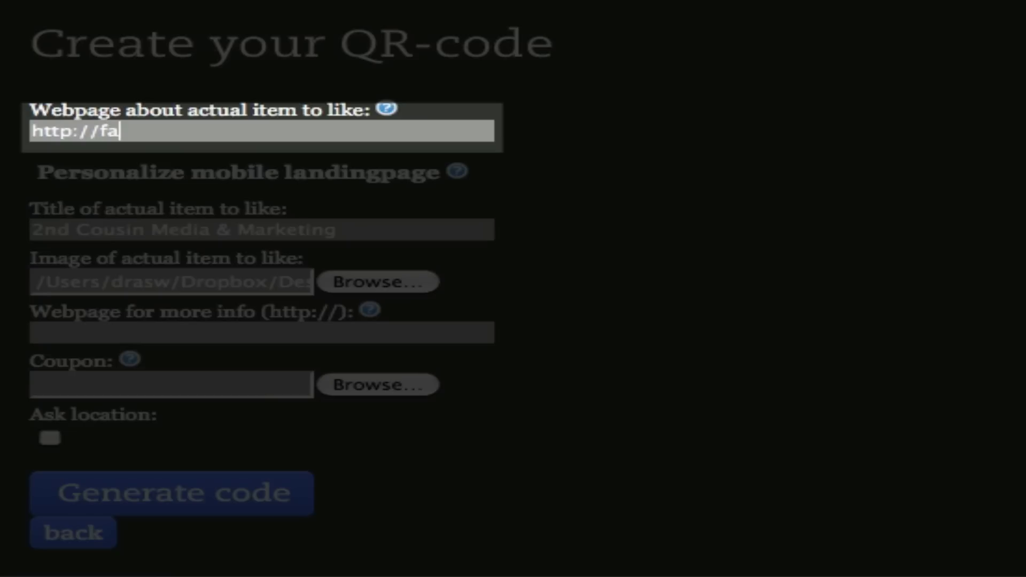
text(ce)
text(book)
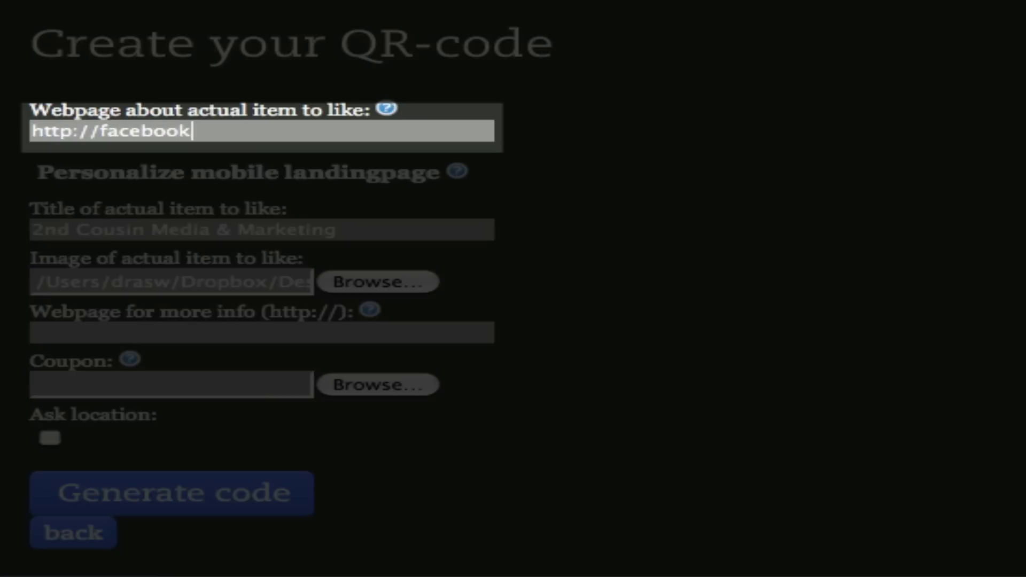
text(.com)
text(/)
text(2ndc)
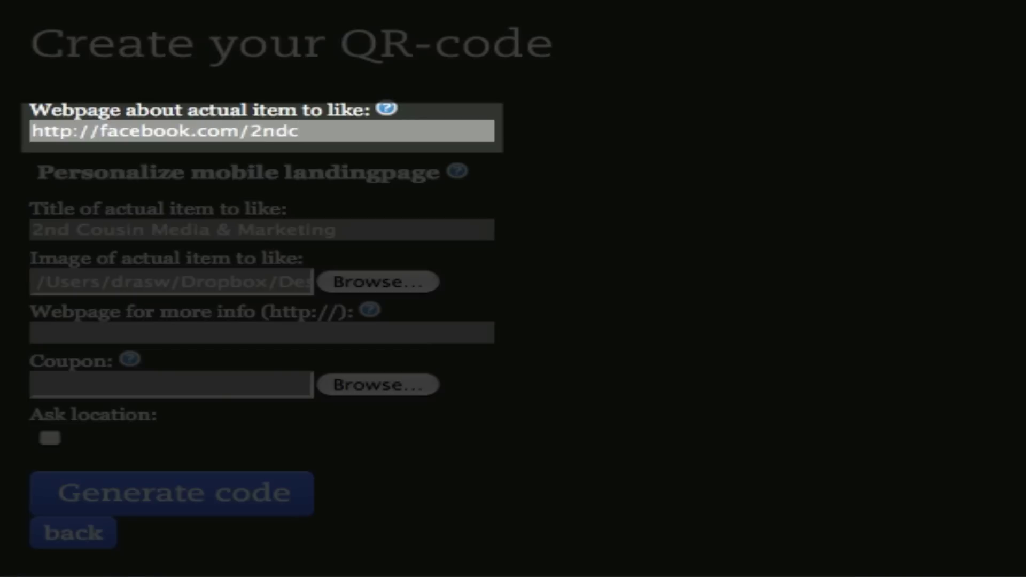
text(ousinm)
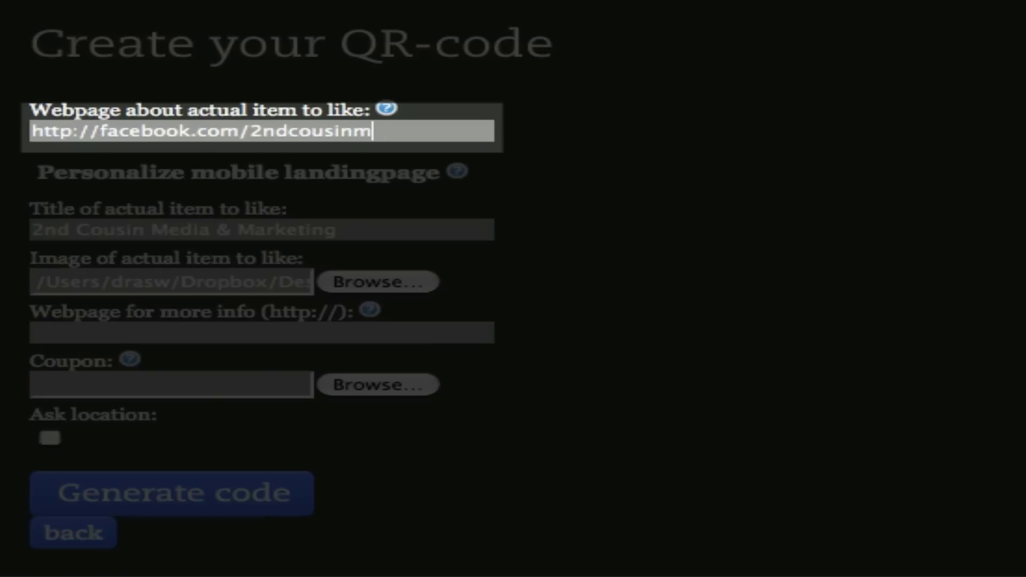
text(arketing)
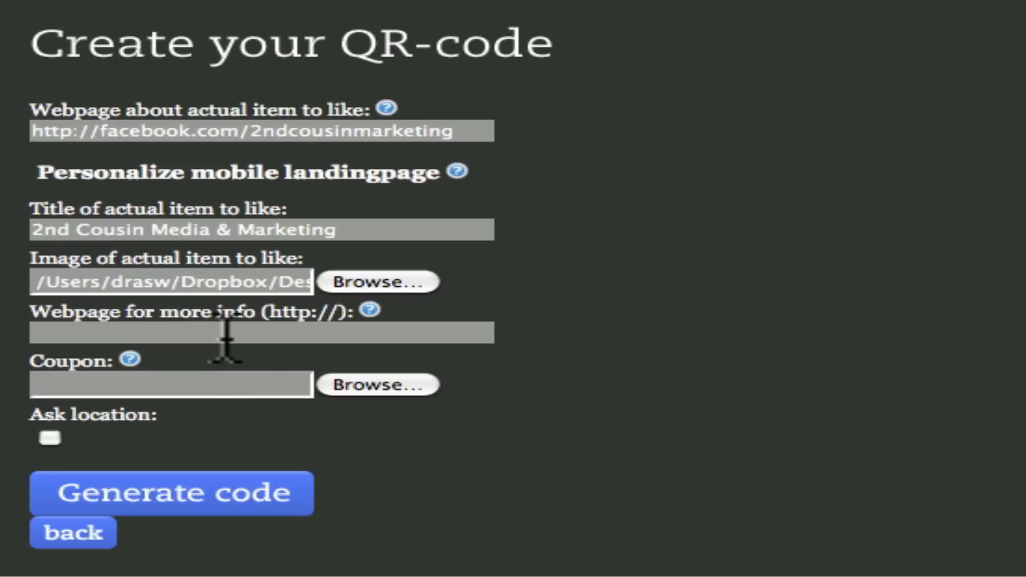
click(225, 332)
text(htt)
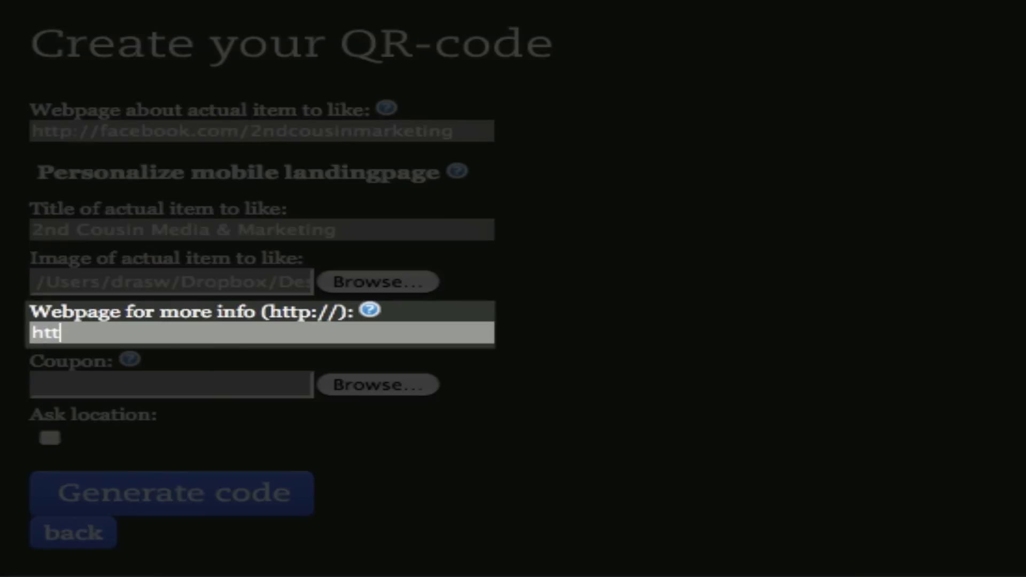
text(p://he)
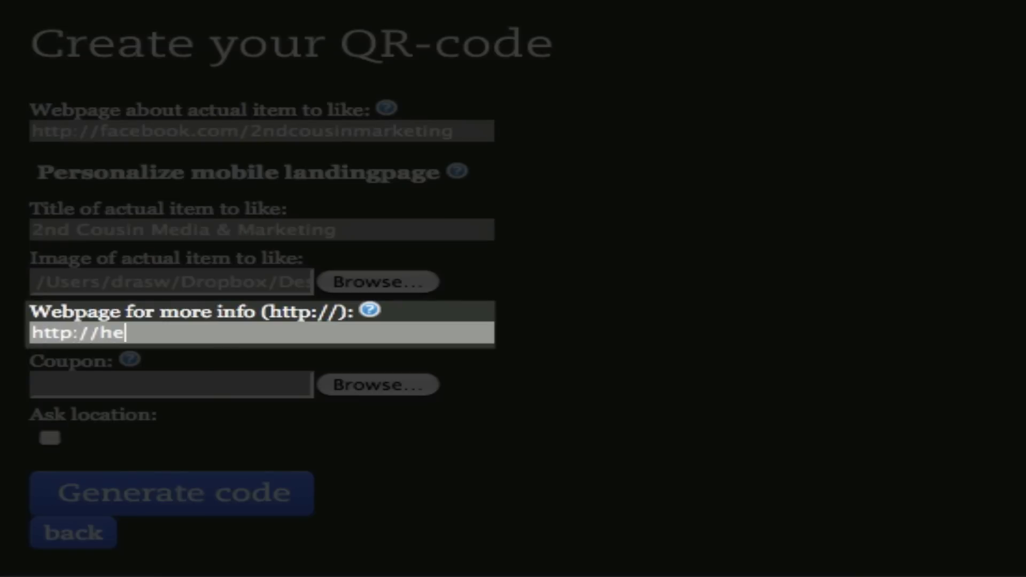
text(althnewspod)
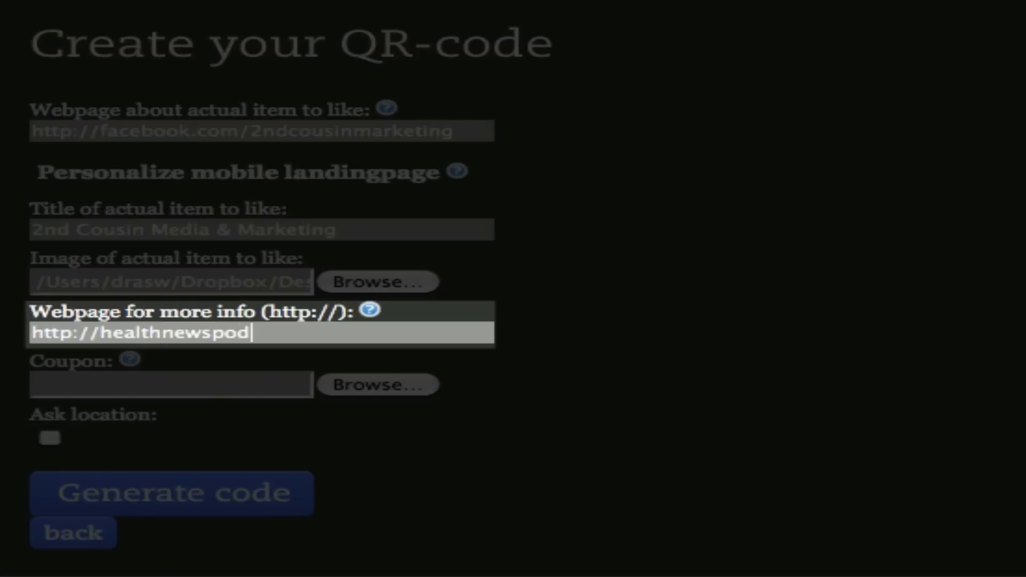
text(cast.)
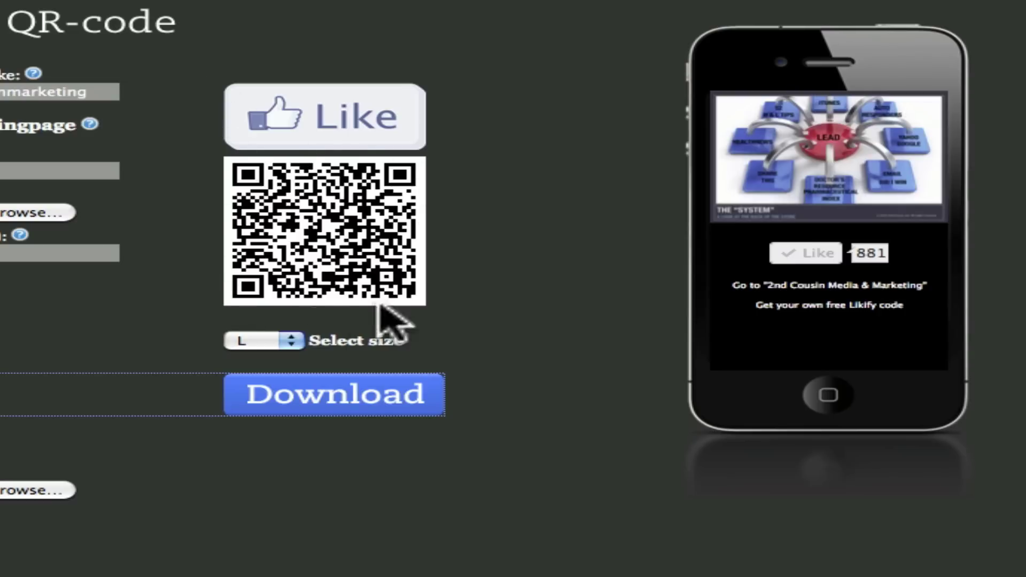
- Generate the Like QR code and keep the image size at L
click(295, 344)
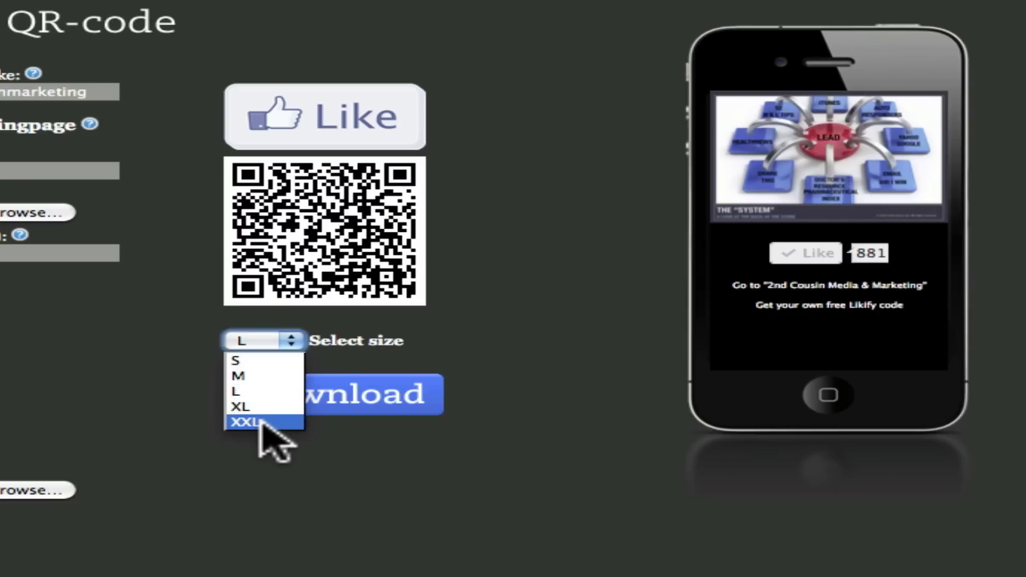
click(273, 391)
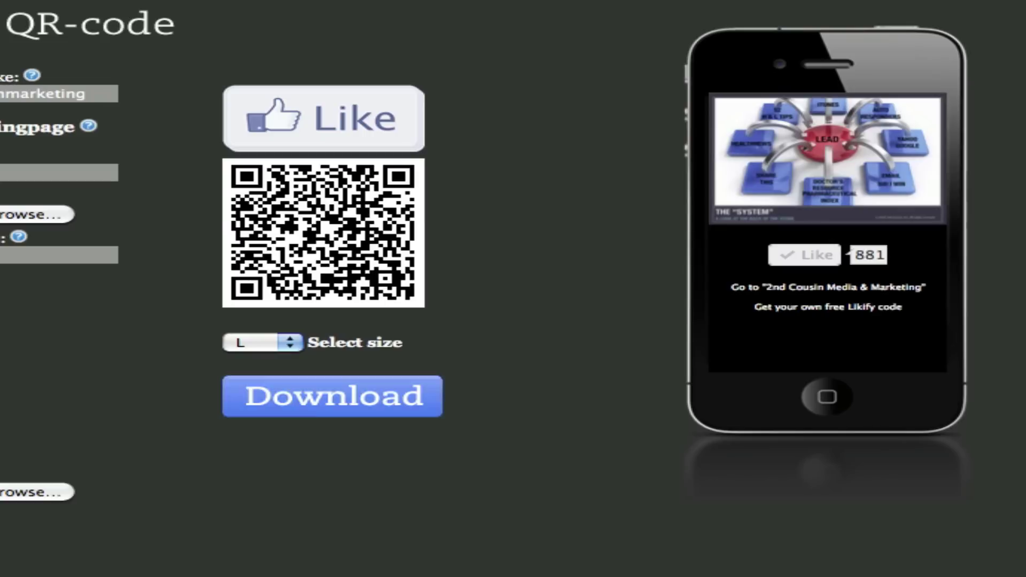
- Download the L-size QR PNG, review its print options in Preview, and close it unprinted
click(339, 394)
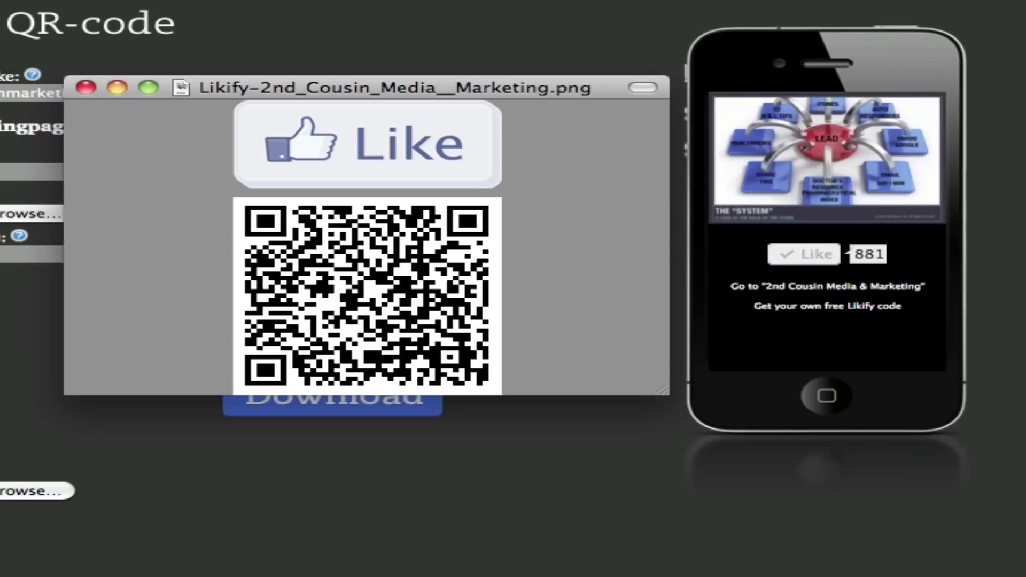
key(super+p)
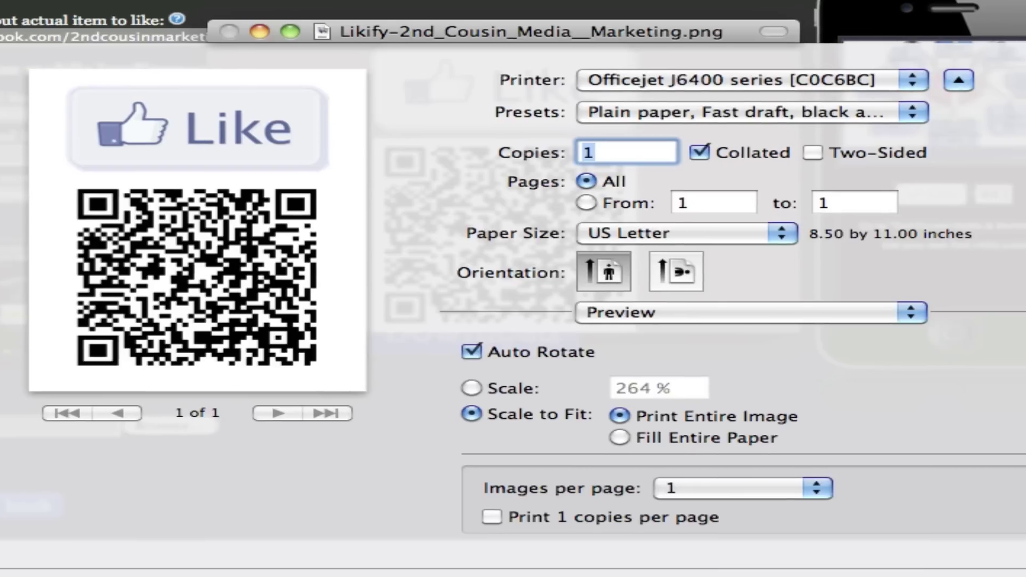
click(729, 536)
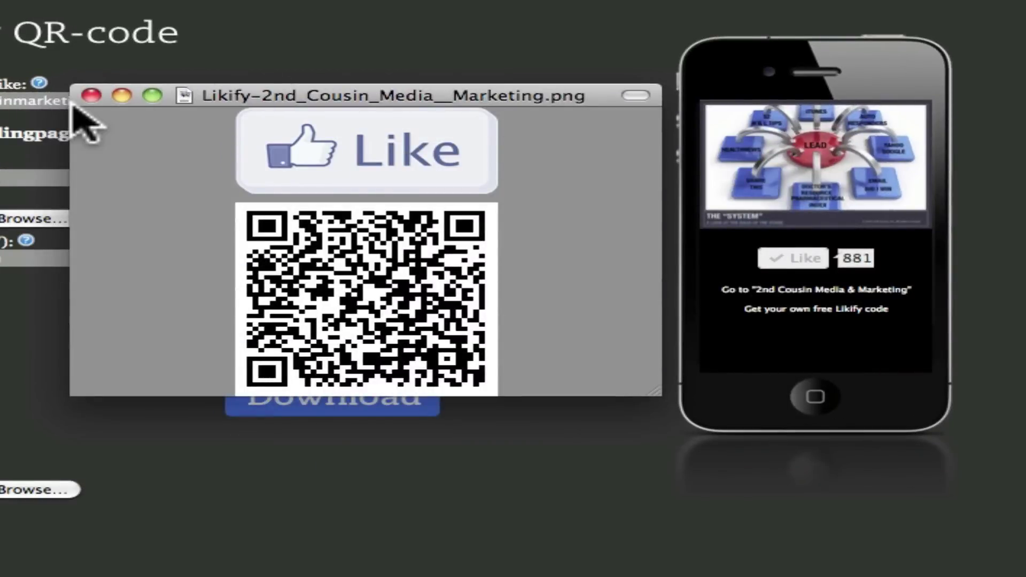
click(90, 95)
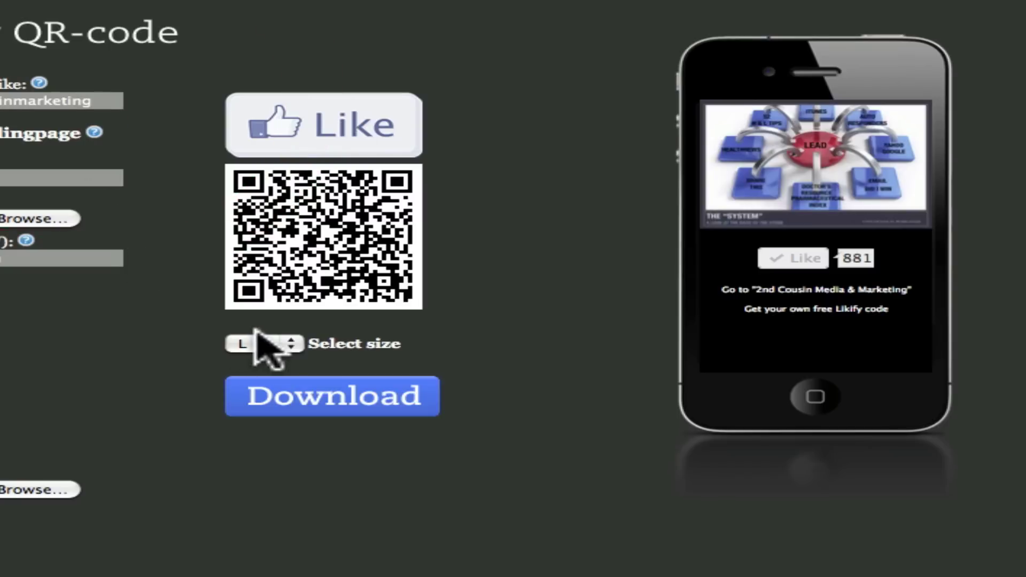
- Switch the QR-code size to XXL and download the PNG again
click(292, 344)
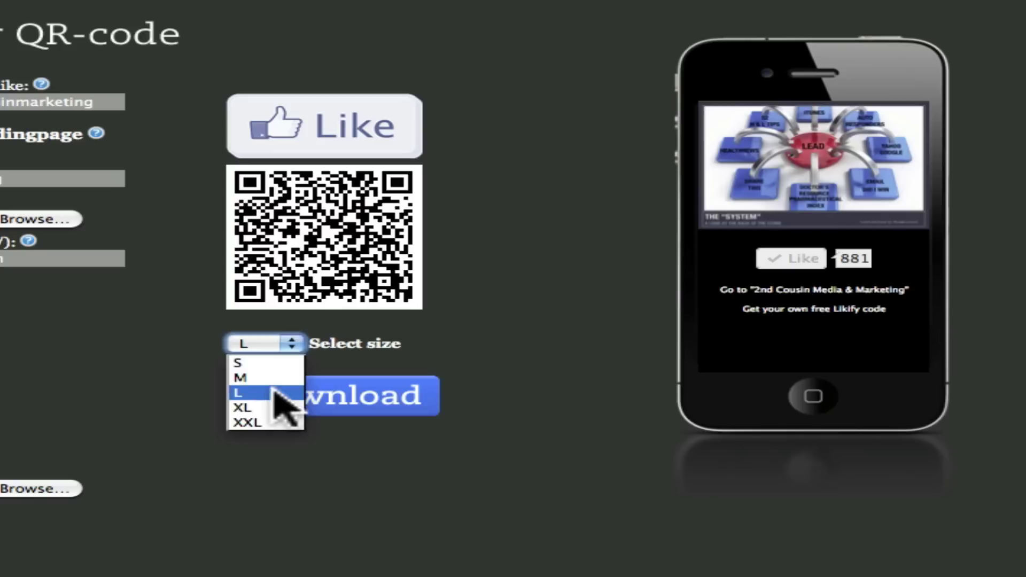
click(265, 422)
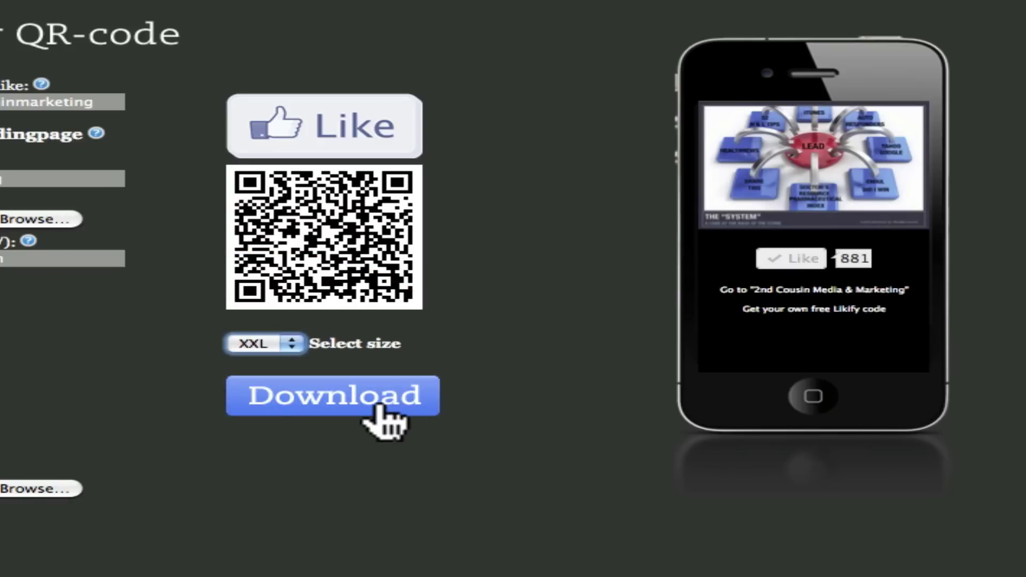
click(380, 407)
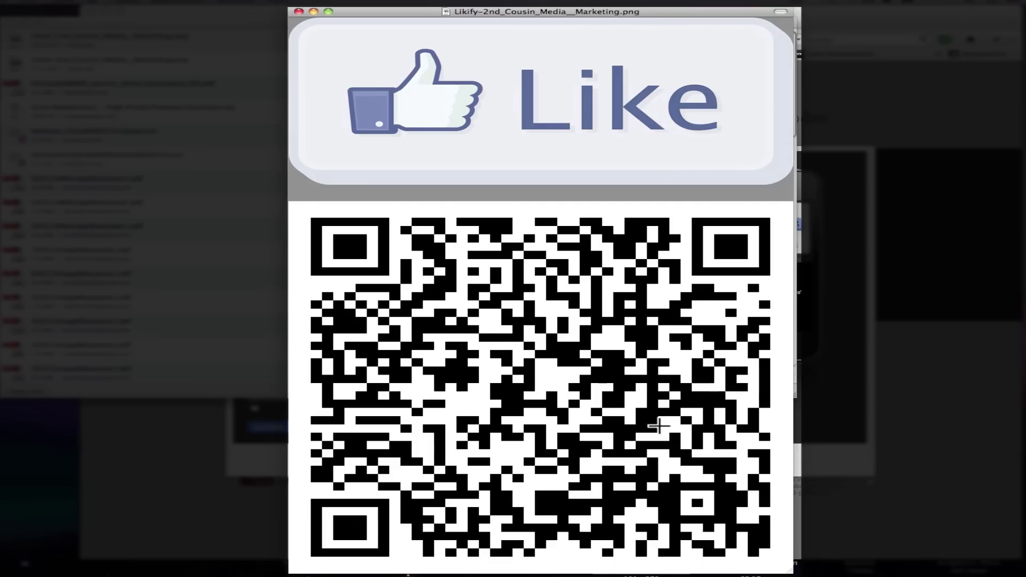